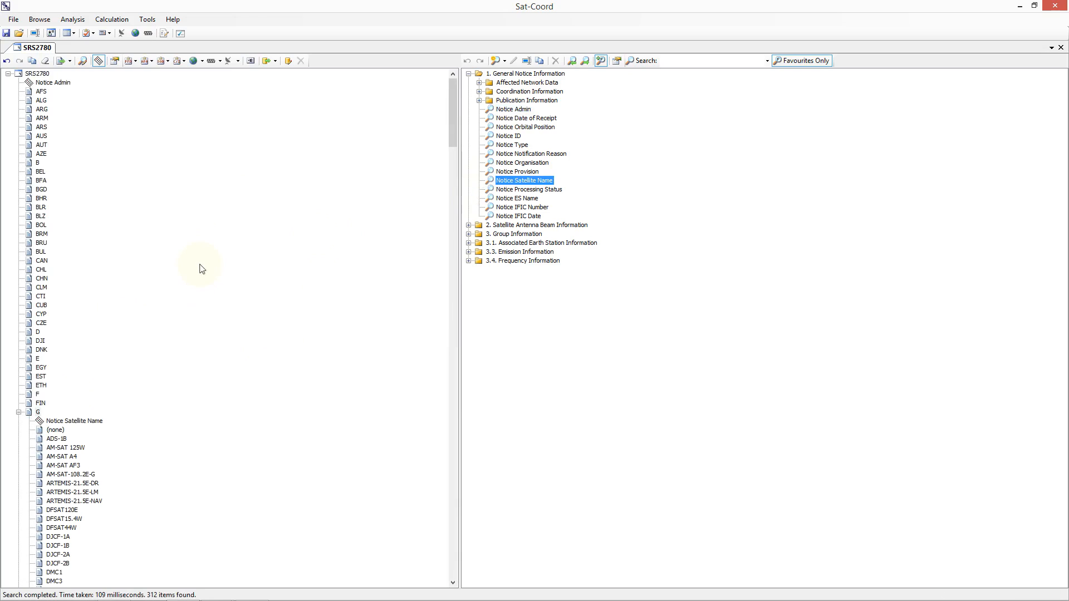
Run the Notice Notification Reason query on AM-SAT A4 under G and plot its C result in a new frequency diagram
click(67, 456)
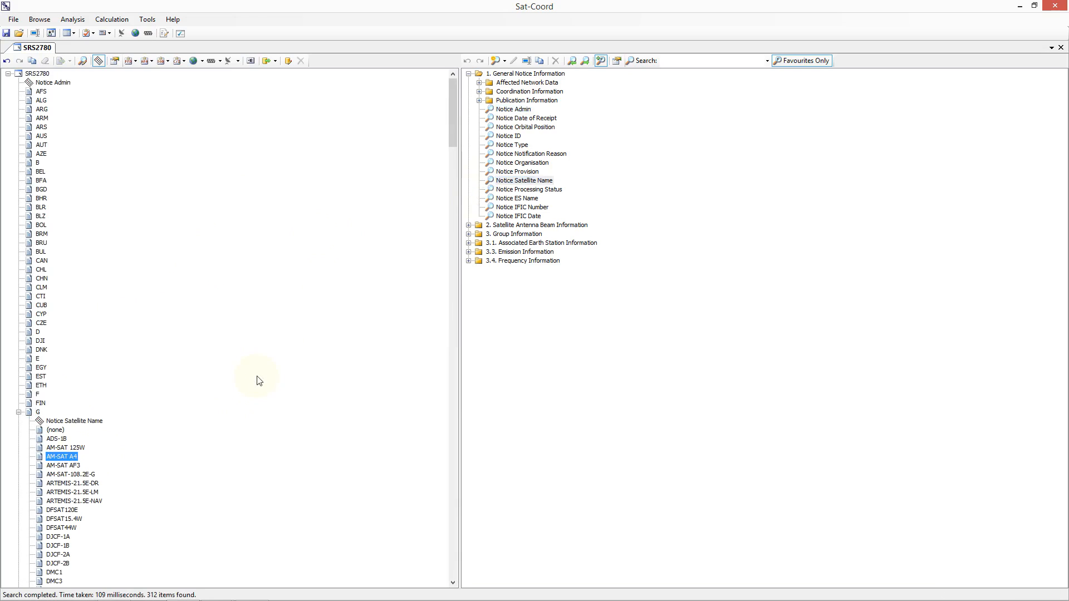
click(516, 158)
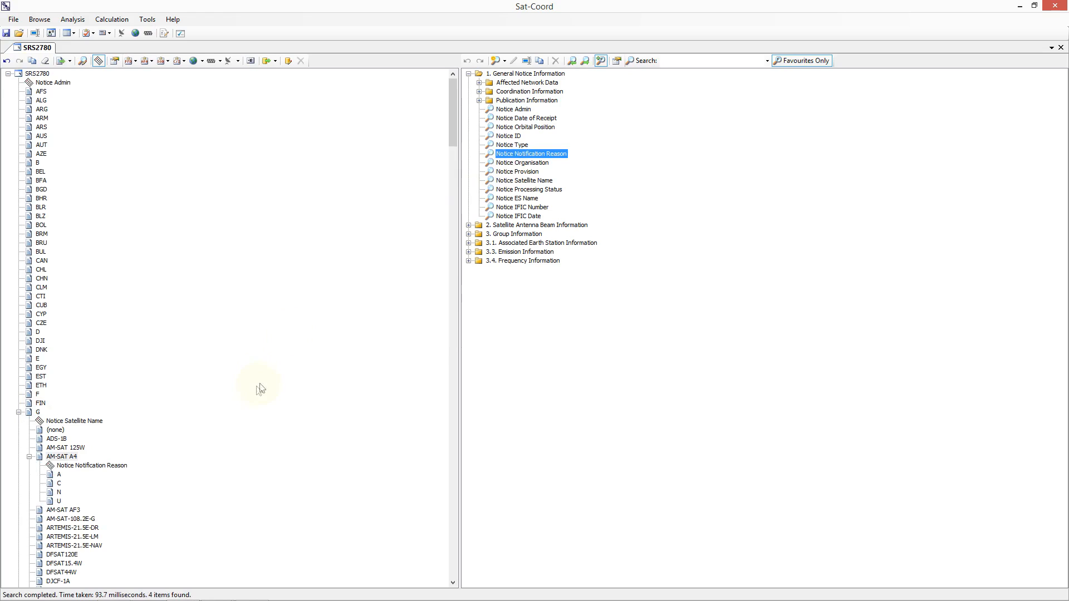
click(58, 483)
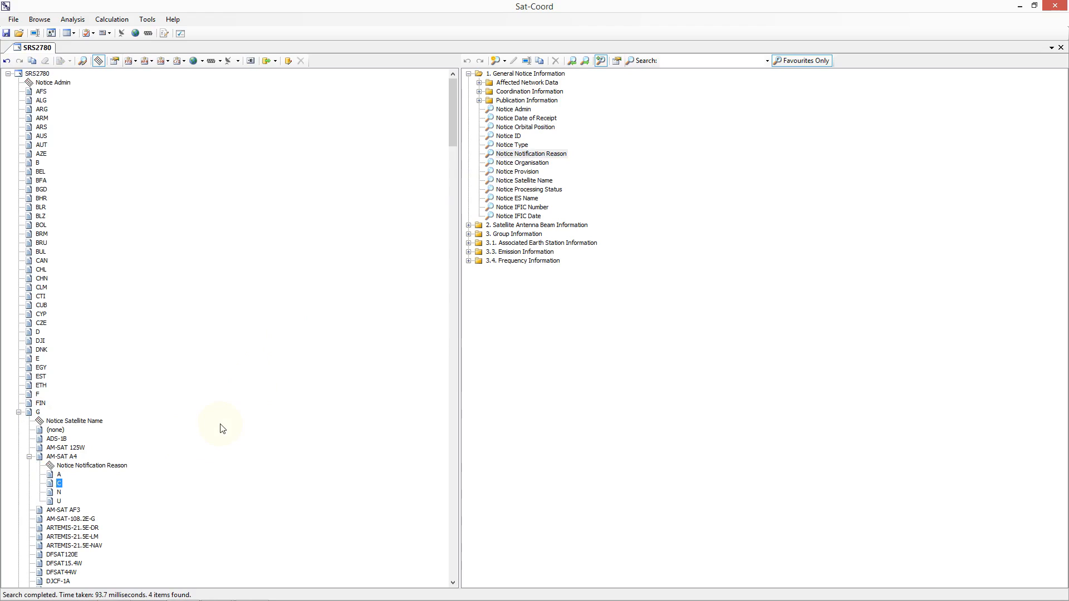
click(212, 61)
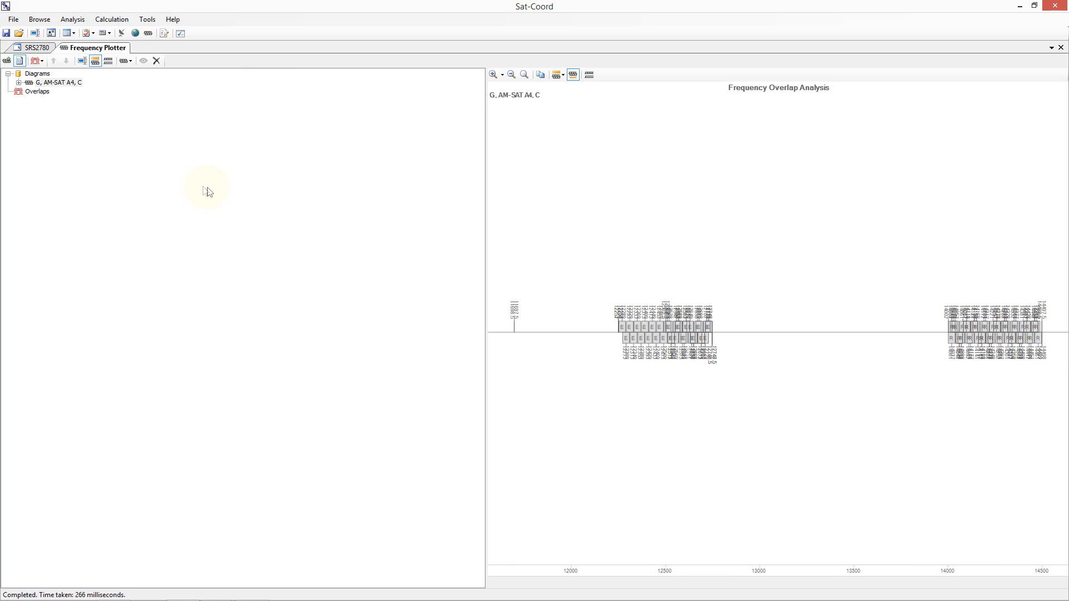
Examine the uplink and downlink transponder lists of the AM-SAT A4 diagram, collapsing each list after viewing it
click(58, 83)
click(95, 208)
click(18, 82)
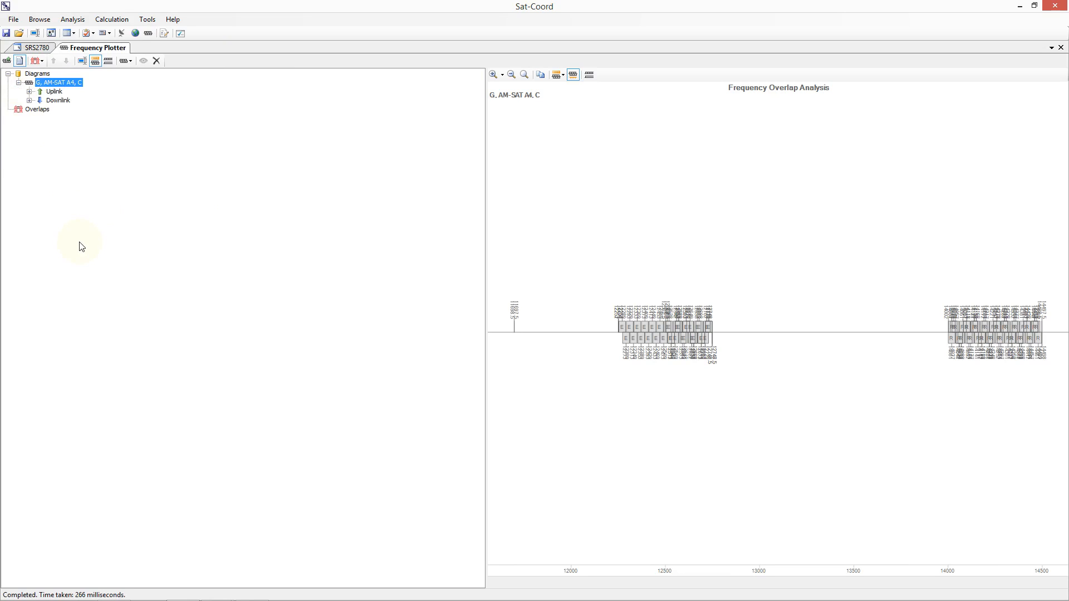
click(29, 91)
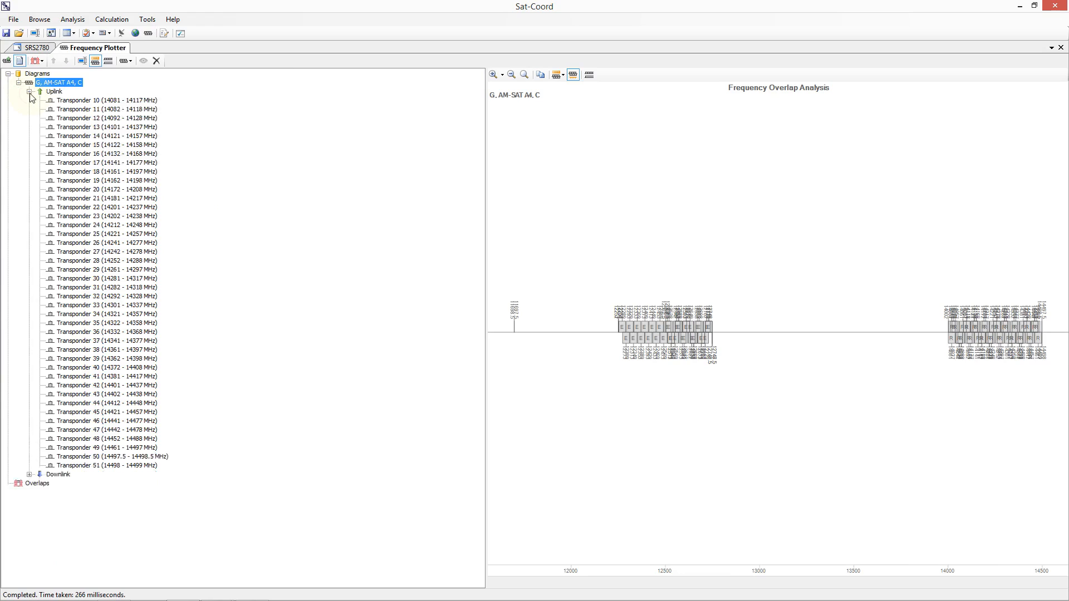
click(29, 91)
click(29, 100)
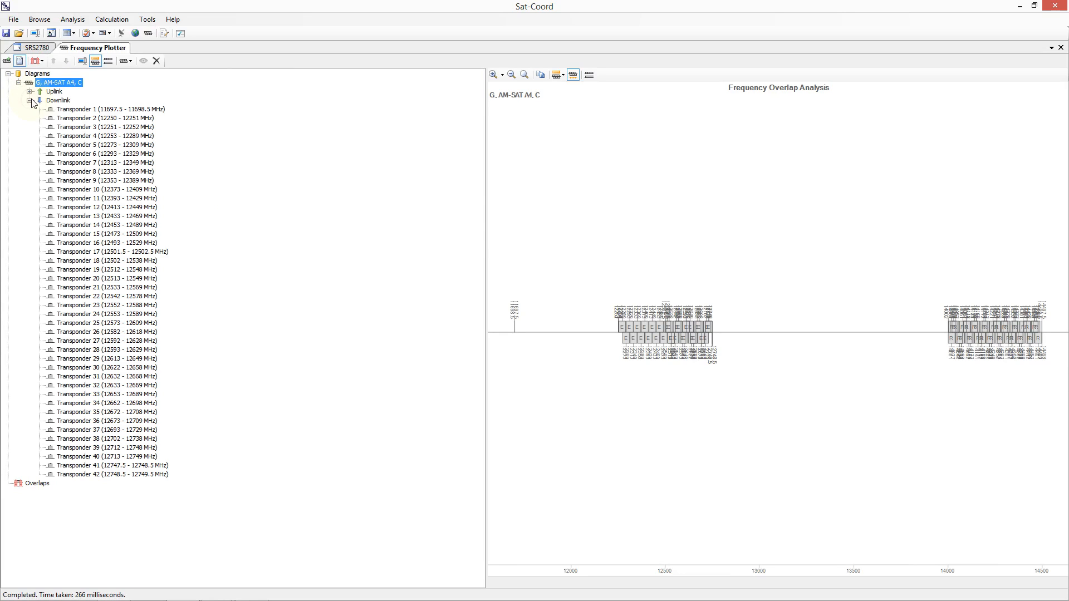
click(30, 101)
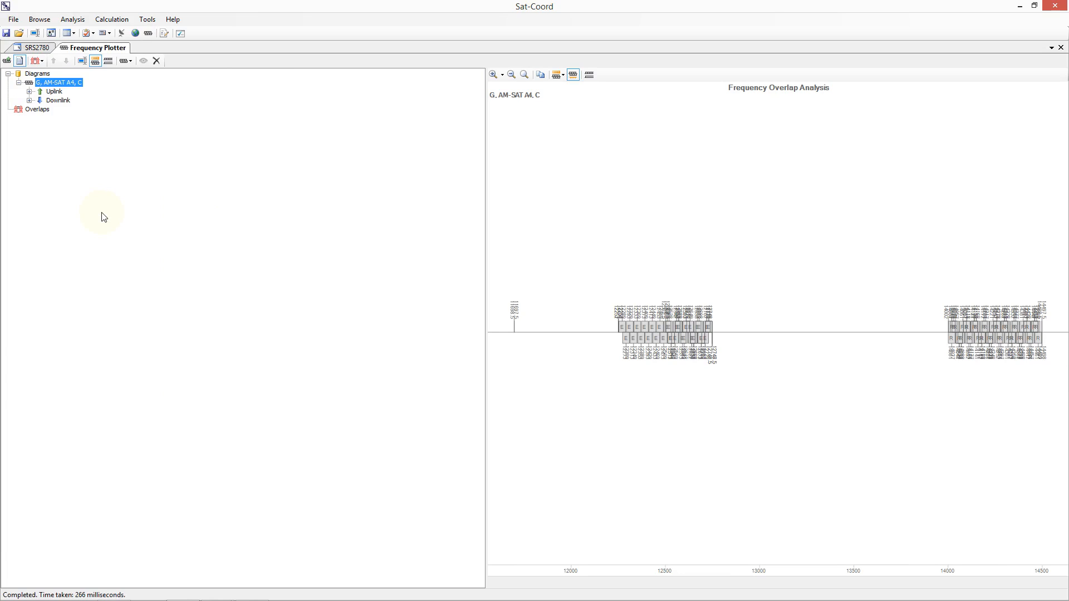
Run the Notice Notification Reason query on DFSAT120E under G and add its C result to the existing Frequency Plotter diagram
click(36, 48)
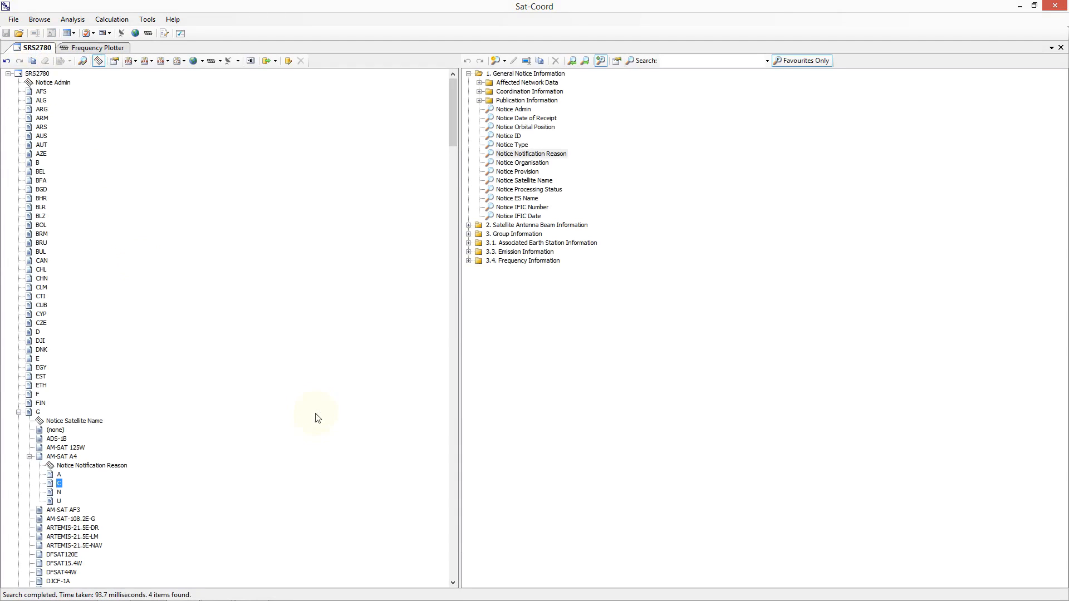
click(62, 556)
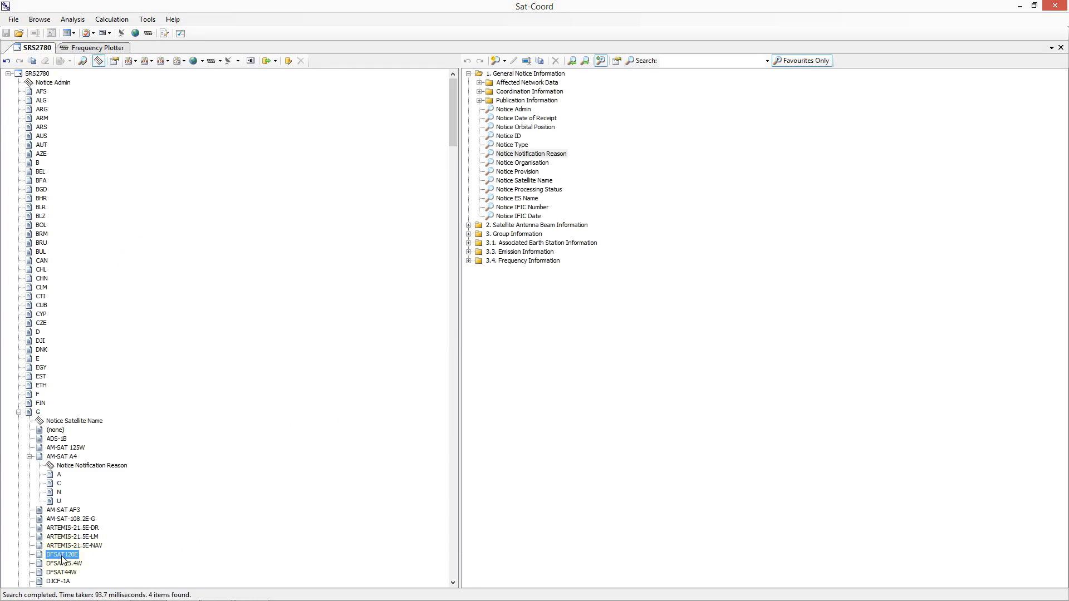
double_click(529, 154)
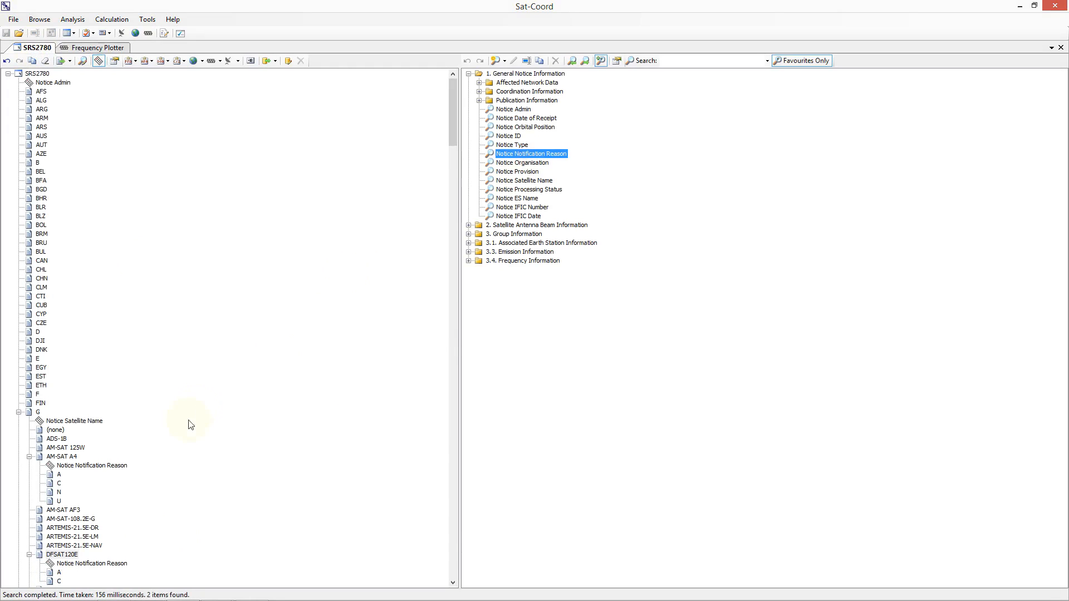
click(57, 582)
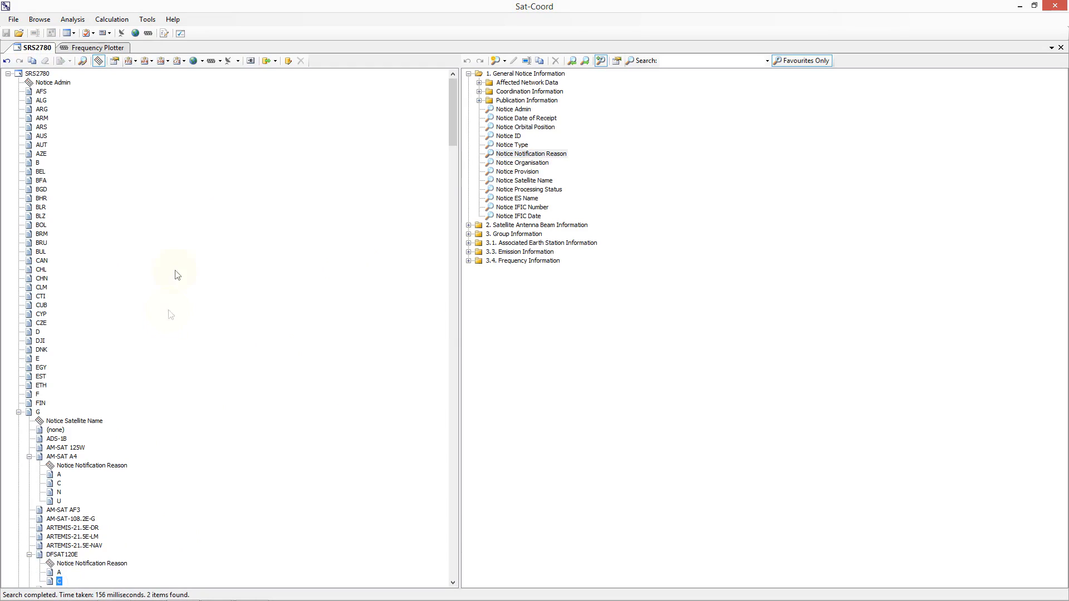
click(220, 62)
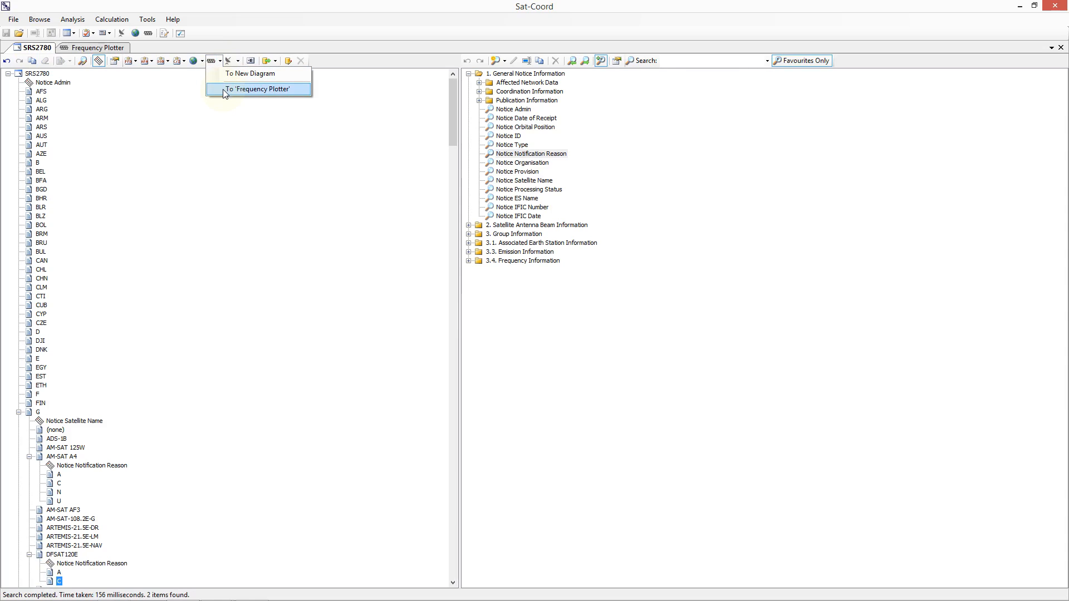
click(223, 89)
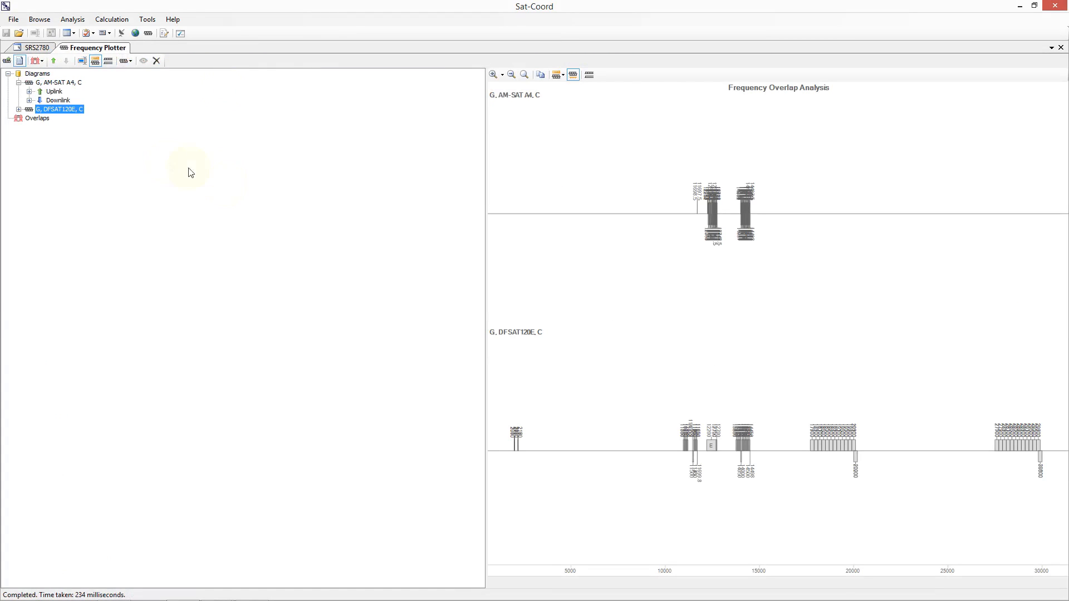
Examine the uplink and downlink transponder lists of the DFSAT120E diagram, collapsing each list after viewing it
click(19, 109)
click(28, 118)
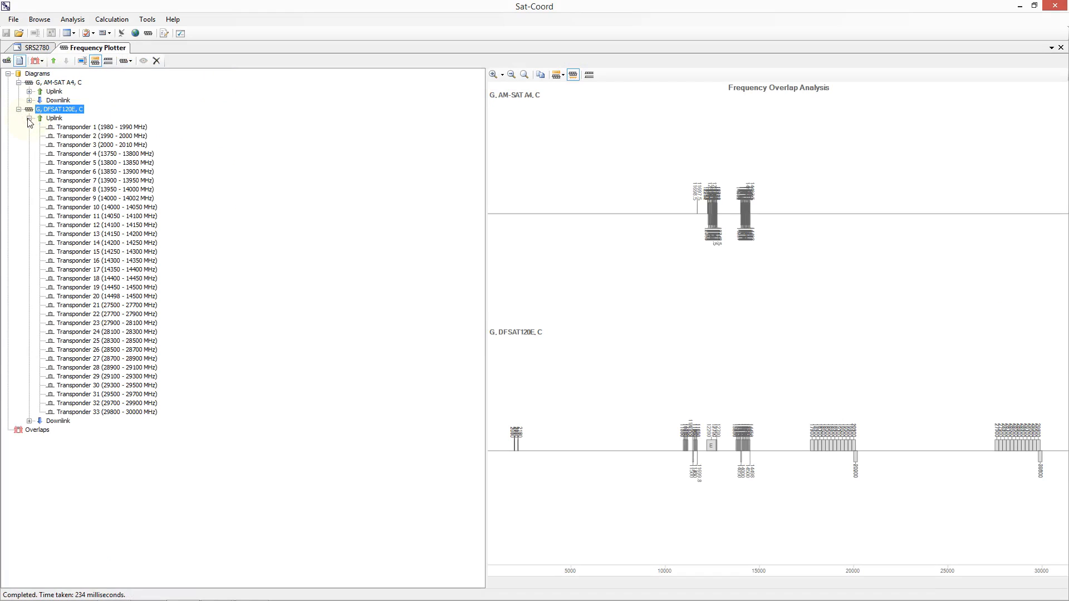
click(29, 119)
click(29, 127)
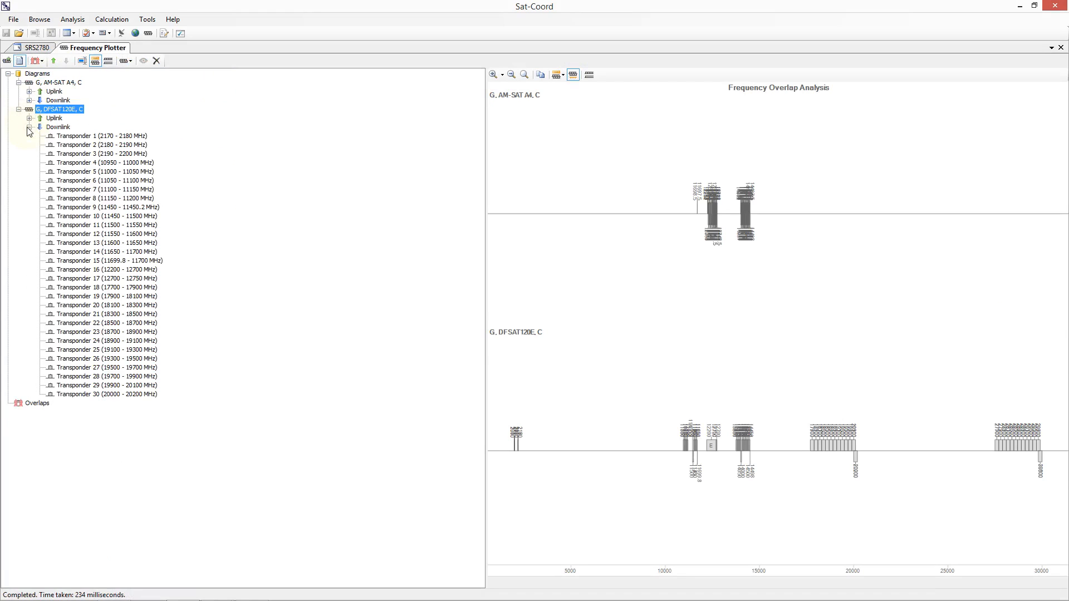
click(29, 127)
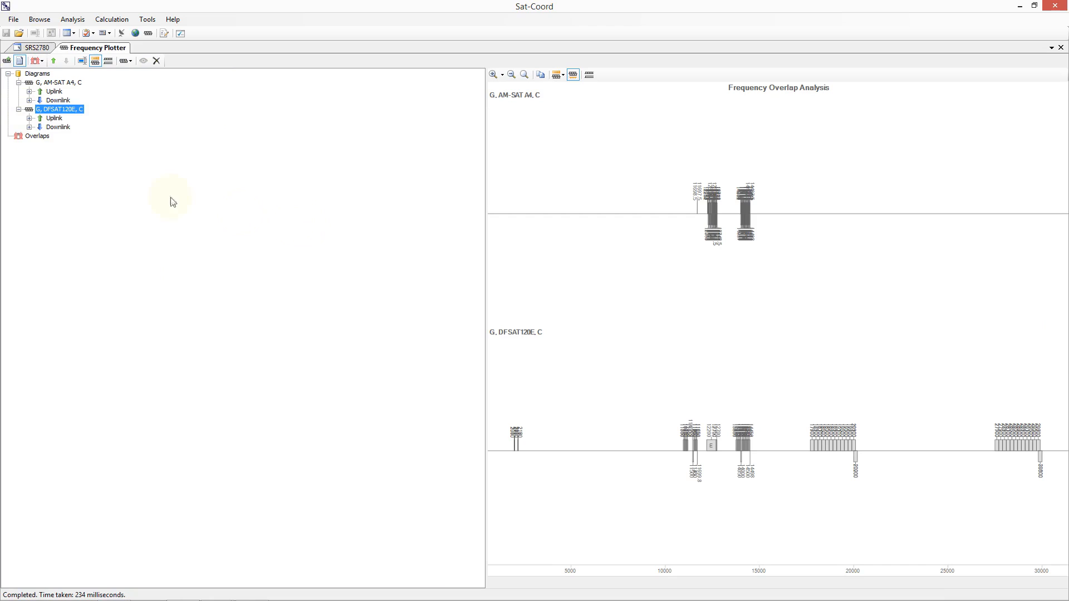
Calculate the frequency overlaps of G, AM-SAT A4, C vs G, DFSAT120E, C and expand the list of overlaps
click(37, 61)
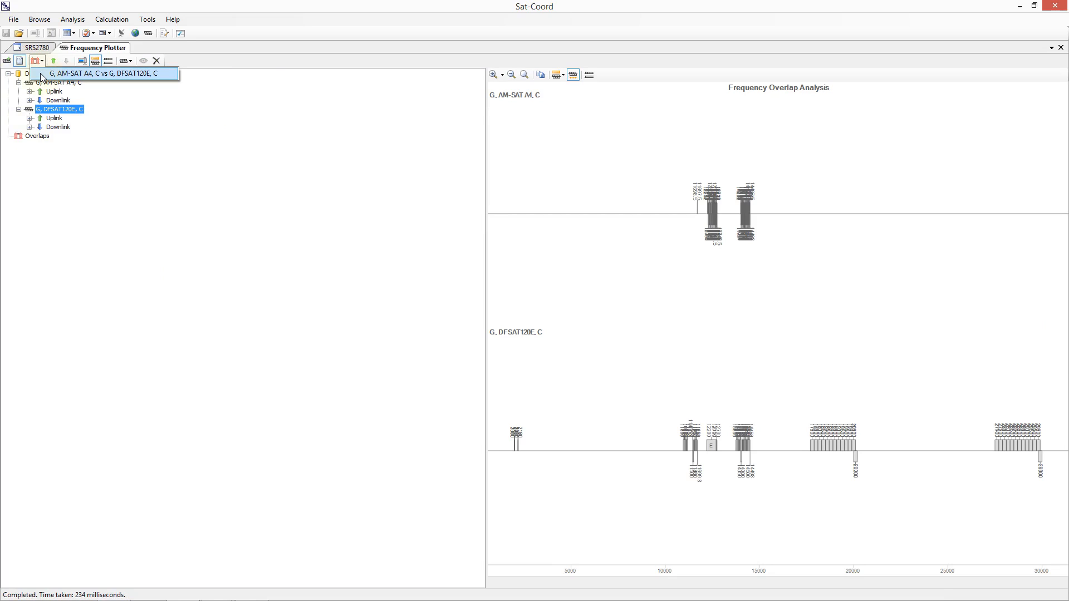
click(42, 76)
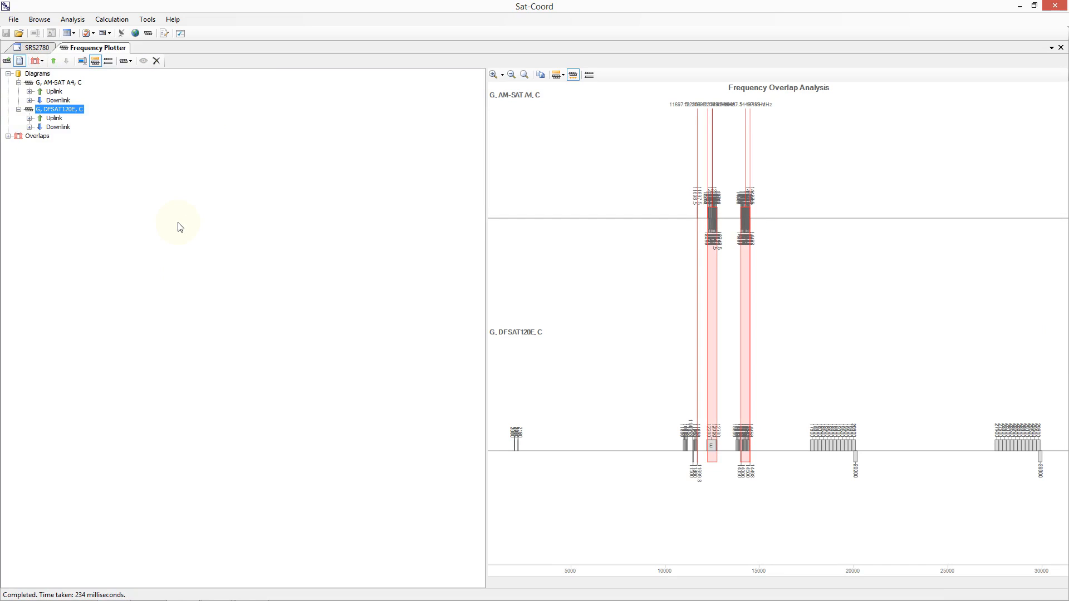
click(8, 136)
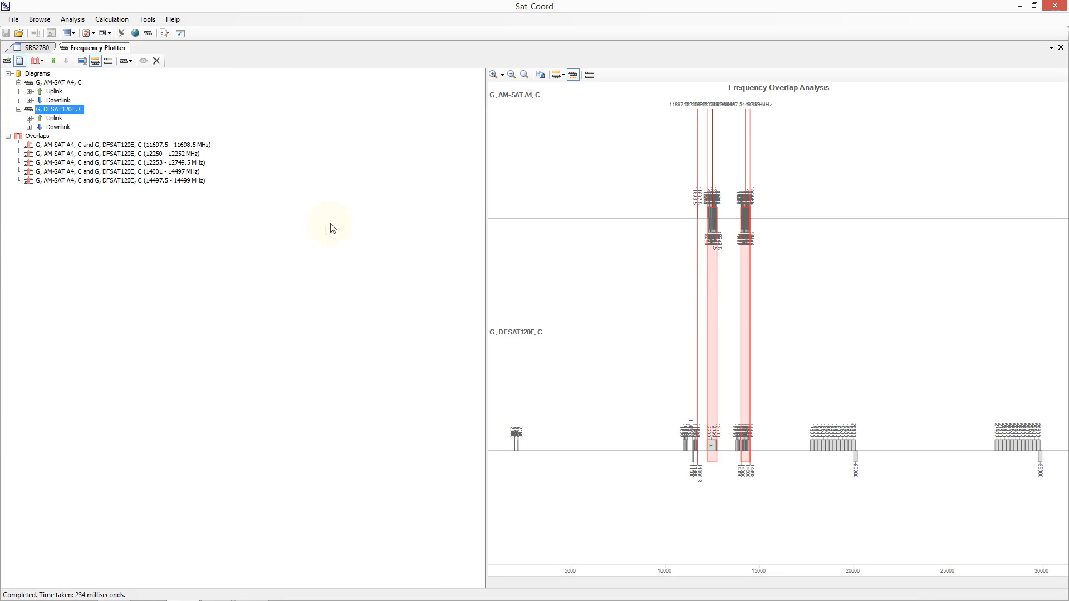
Examine the plotted overlaps in the Ku-Band range, closing in on the region between about 11500 and 13500 MHz
drag(866, 344, 981, 318)
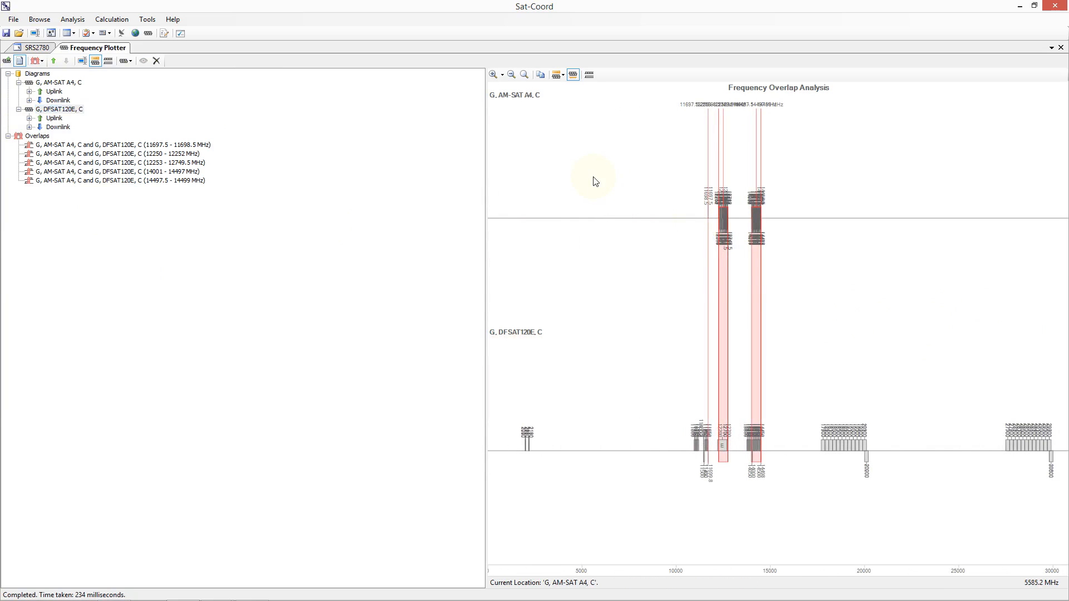
click(493, 76)
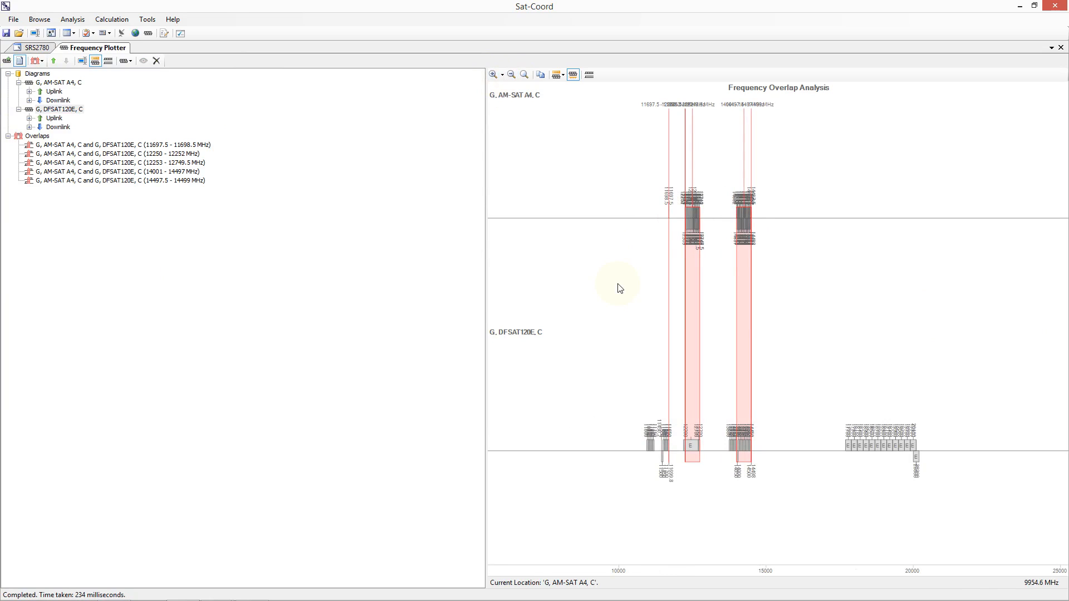
click(503, 76)
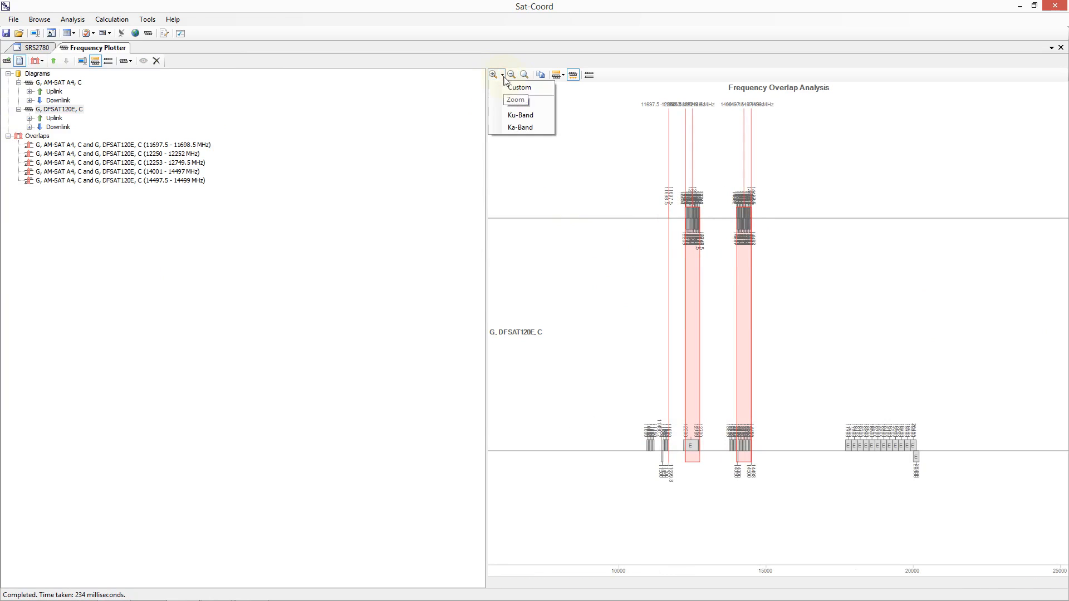
click(510, 118)
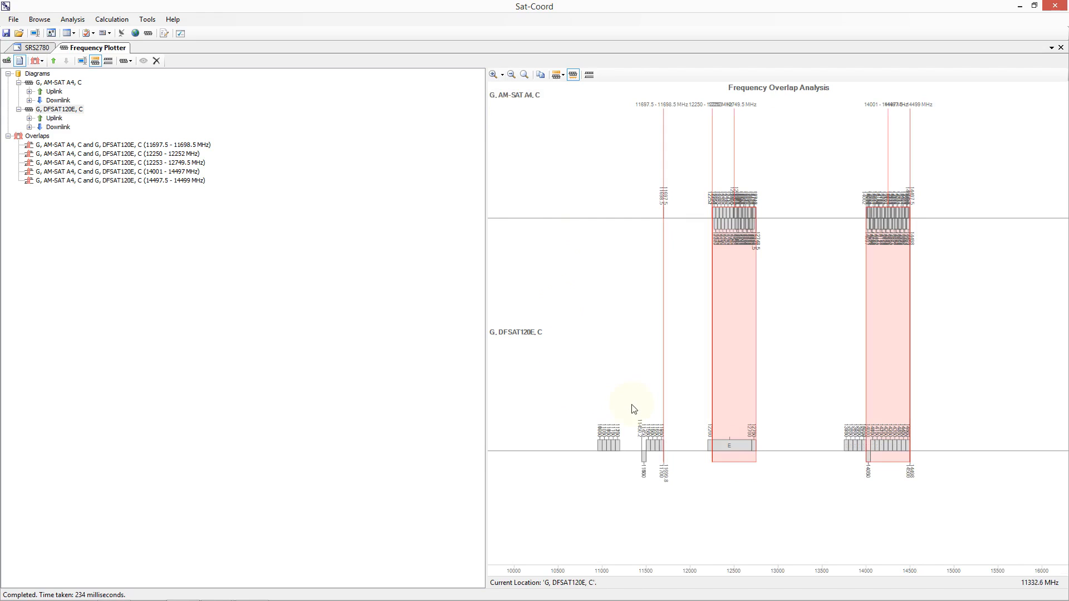
click(493, 75)
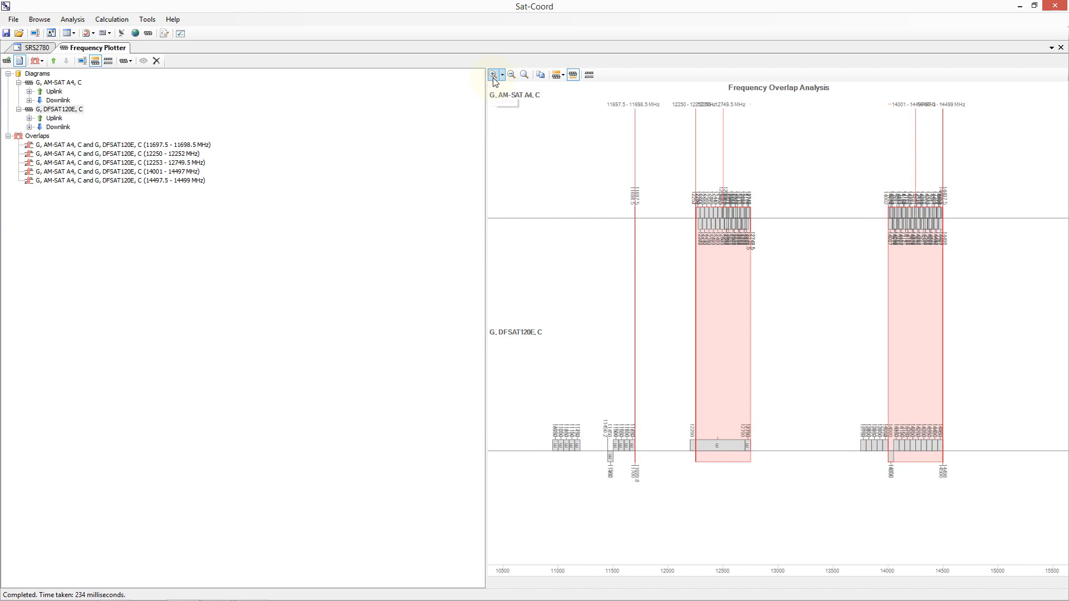
click(494, 76)
click(494, 75)
drag(568, 281, 690, 311)
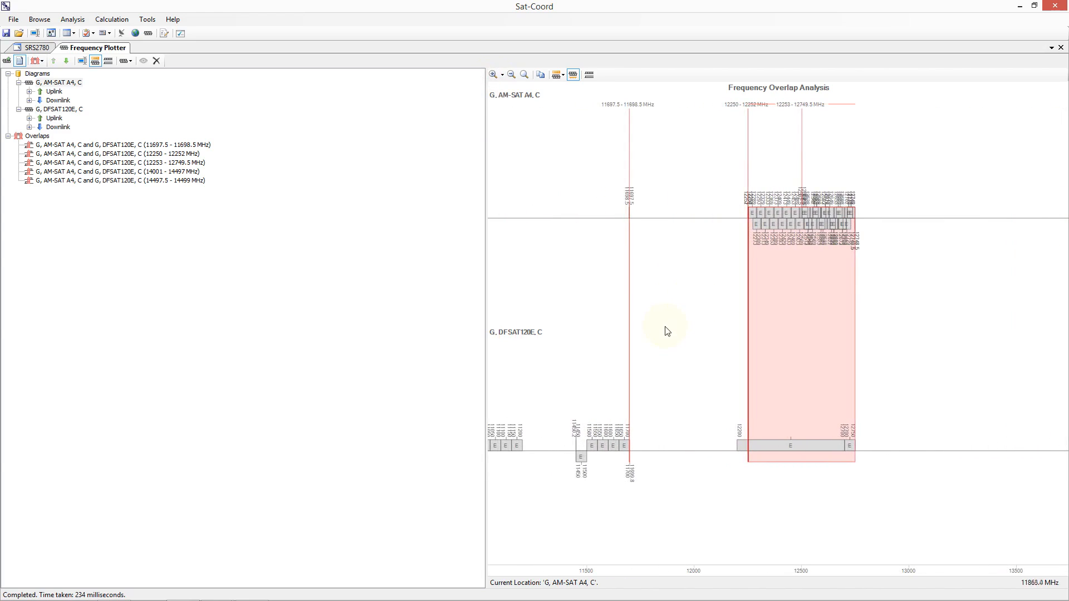